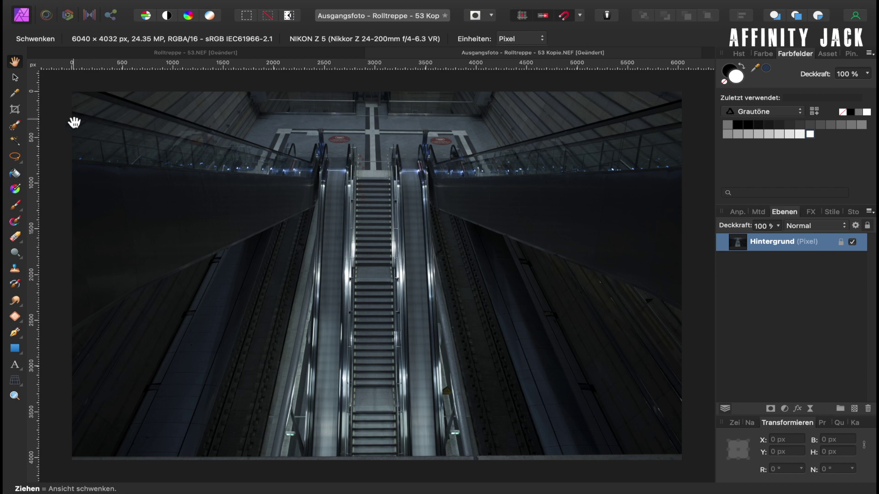
Crop the escalator photo to a 16:9 frame, shifted slightly down, giving 6040 × 3398 px.
{"action": "left_click", "coordinate": [14, 110]}
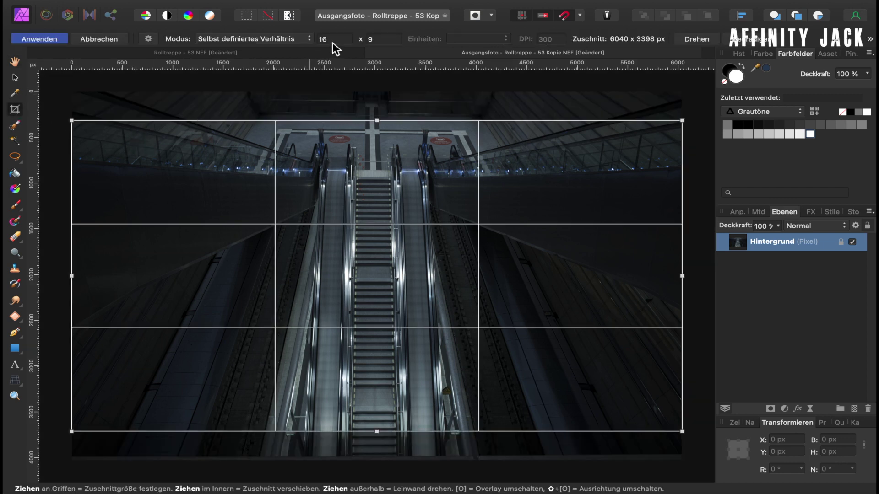
{"action": "left_click_drag", "start_coordinate": [353, 146], "coordinate": [353, 147]}
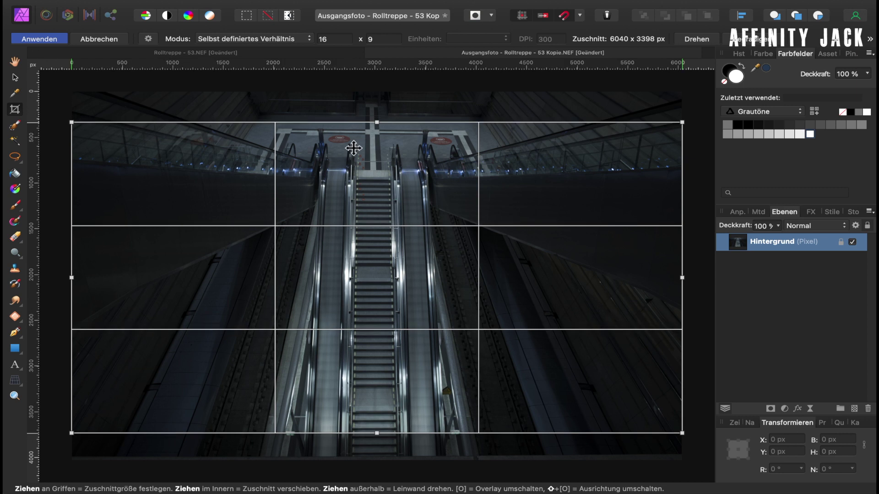
{"action": "key", "text": "Return"}
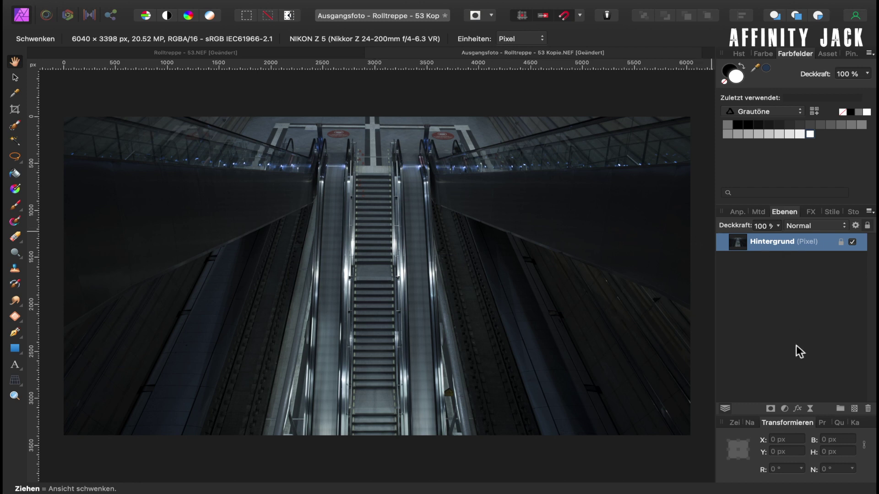
Add a Perspective live filter and raise its top-right corner to straighten the escalator lines.
{"action": "left_click", "coordinate": [810, 408]}
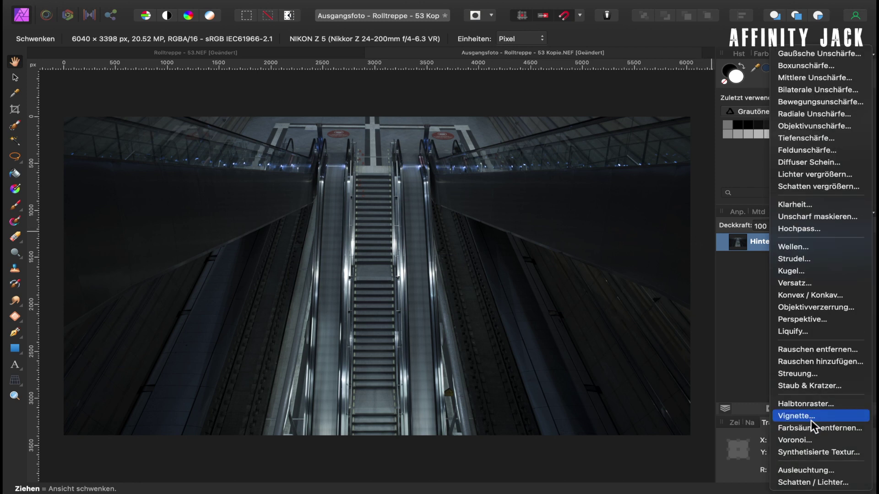
{"action": "left_click", "coordinate": [810, 323]}
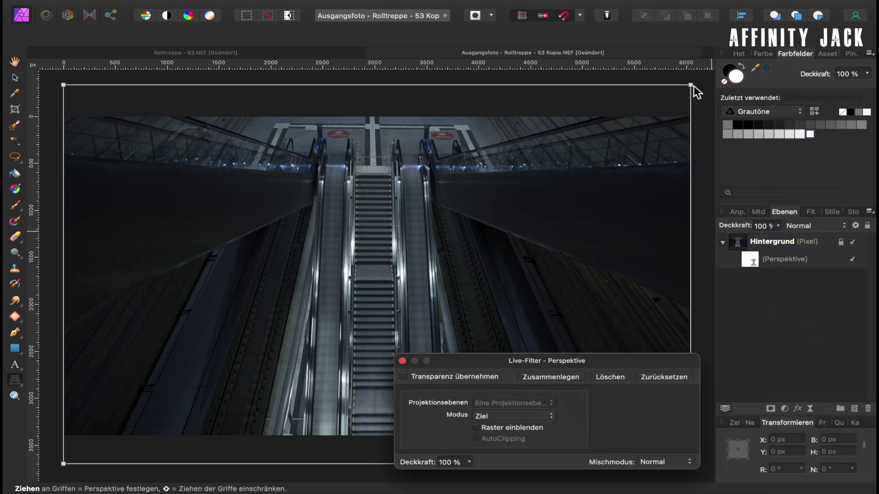
{"action": "left_click_drag", "start_coordinate": [694, 86], "coordinate": [694, 80]}
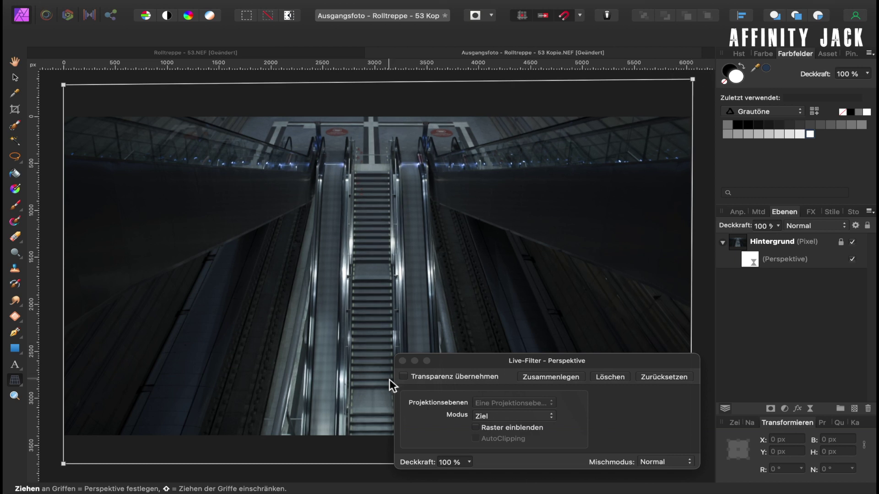
{"action": "left_click", "coordinate": [403, 361]}
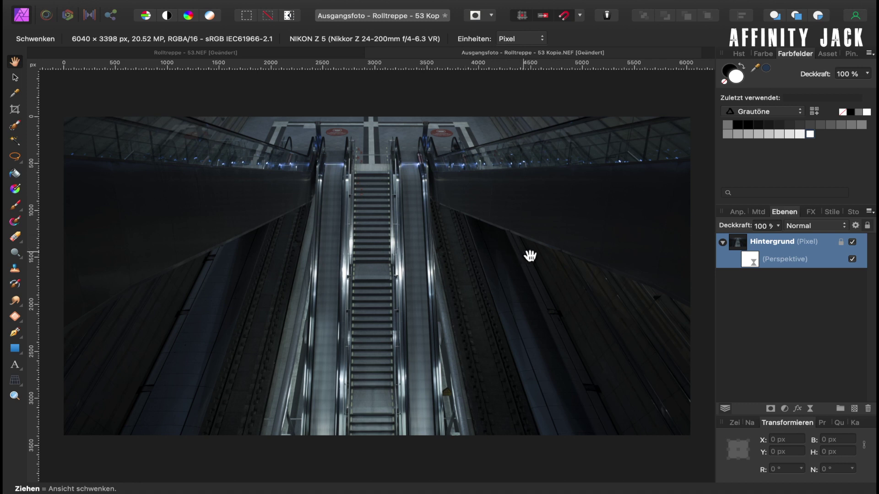
Add a White Balance adjustment set to about -9 % to cool the photo toward blue.
{"action": "left_click", "coordinate": [784, 407]}
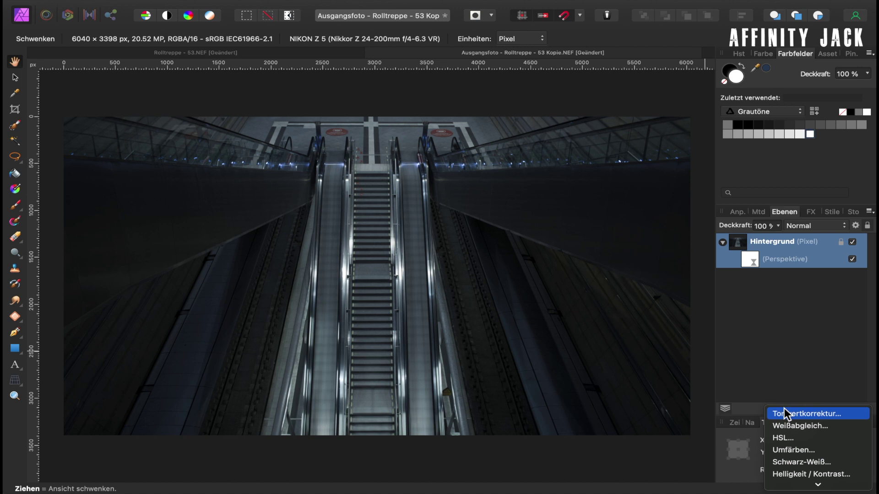
{"action": "left_click", "coordinate": [790, 425]}
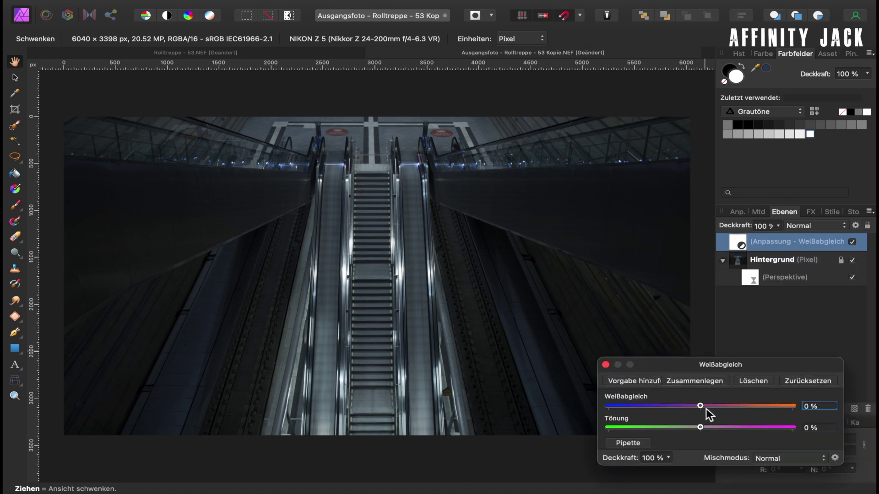
{"action": "left_click_drag", "start_coordinate": [703, 407], "coordinate": [716, 408]}
{"action": "left_click_drag", "start_coordinate": [715, 407], "coordinate": [708, 407]}
{"action": "left_click_drag", "start_coordinate": [704, 406], "coordinate": [678, 408]}
{"action": "left_click", "coordinate": [606, 365]}
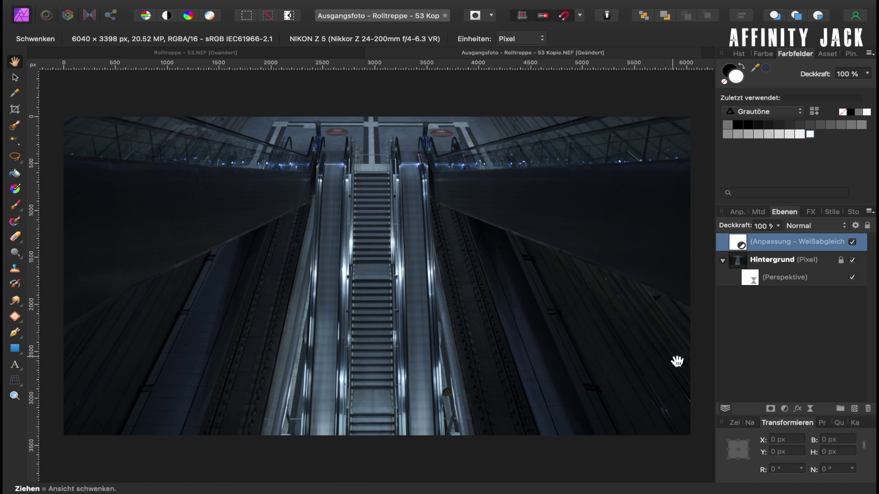
Add a Levels adjustment with the white level lowered to 65 %.
{"action": "left_click", "coordinate": [784, 408]}
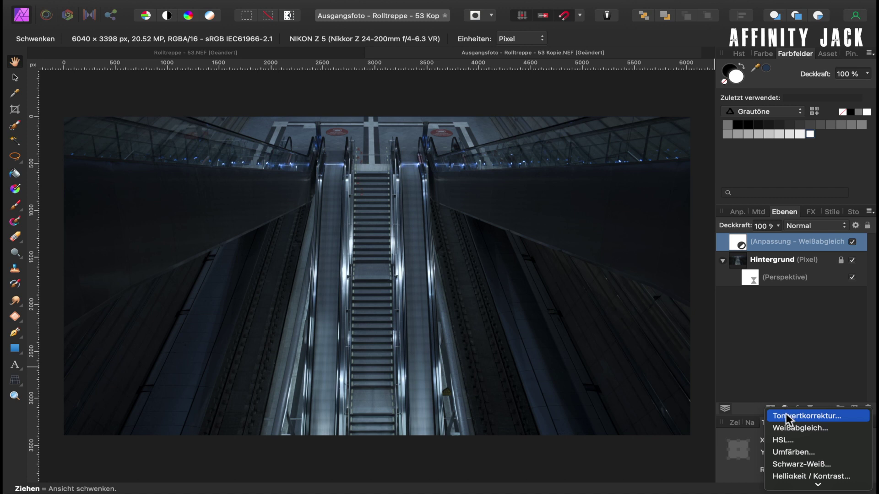
{"action": "left_click", "coordinate": [785, 414]}
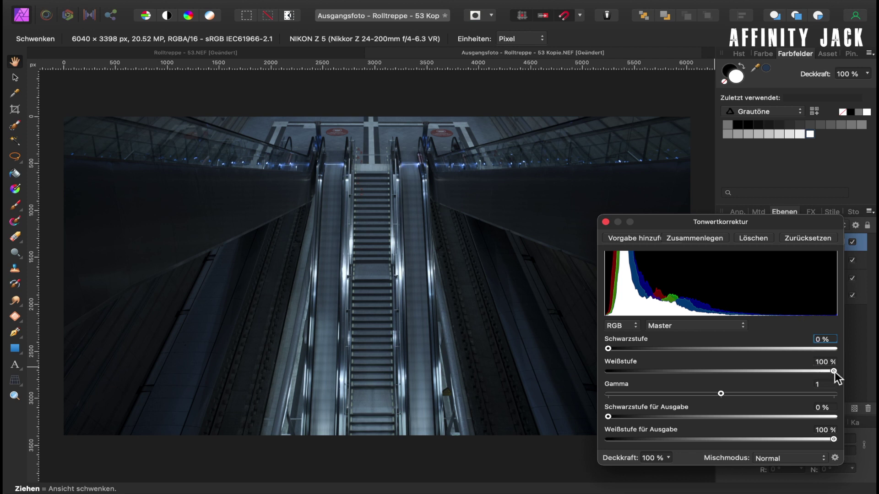
{"action": "left_click_drag", "start_coordinate": [834, 371], "coordinate": [755, 371]}
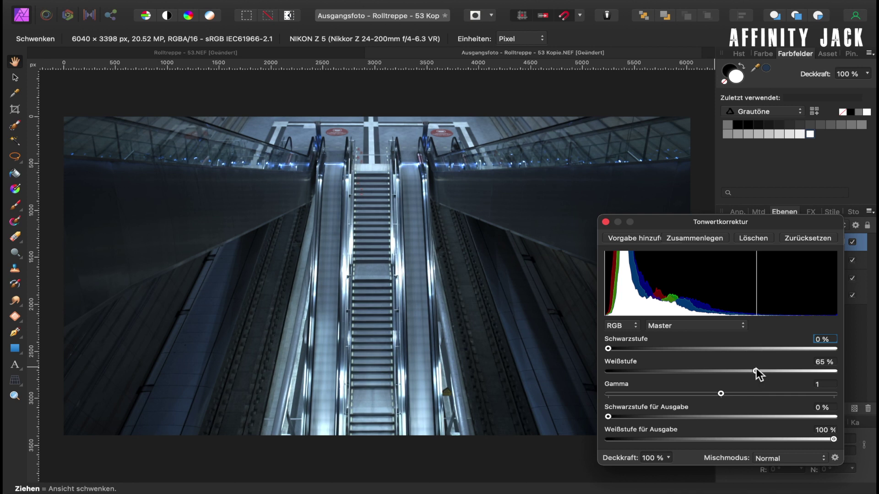
{"action": "left_click", "coordinate": [606, 223]}
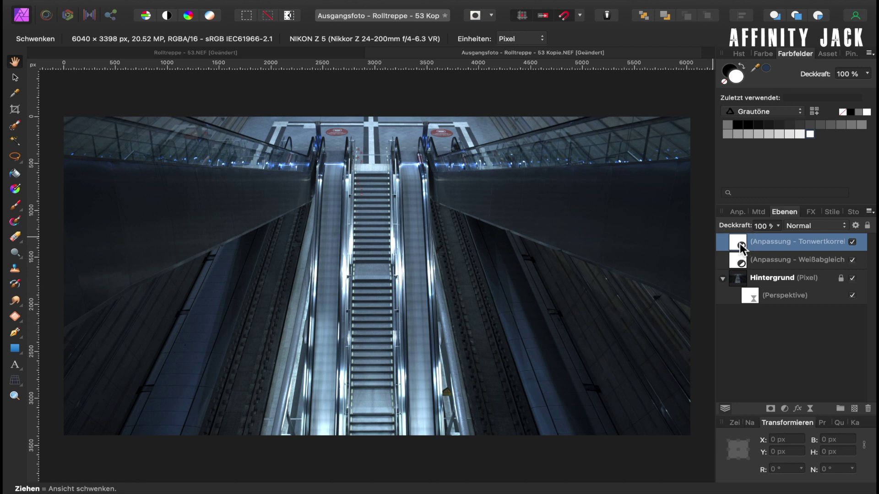
Invert the Levels mask and brush white over the escalator side walls and floors.
{"action": "key", "text": "super+i"}
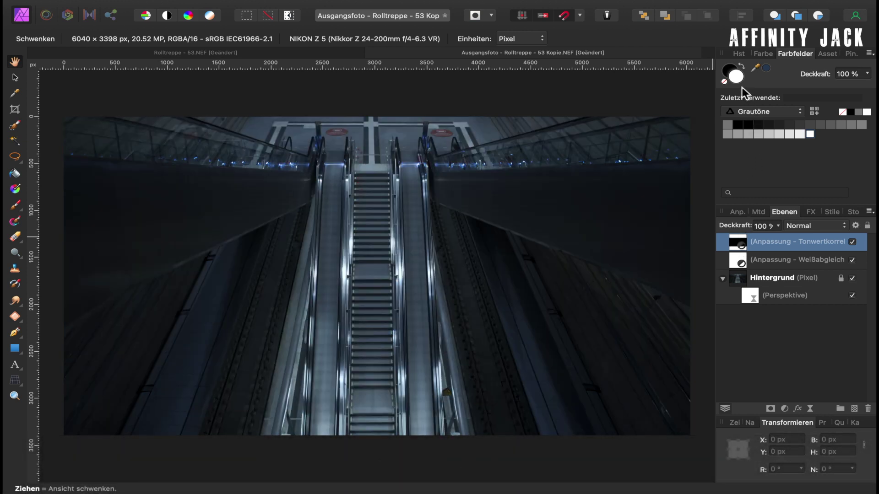
{"action": "key", "text": "b"}
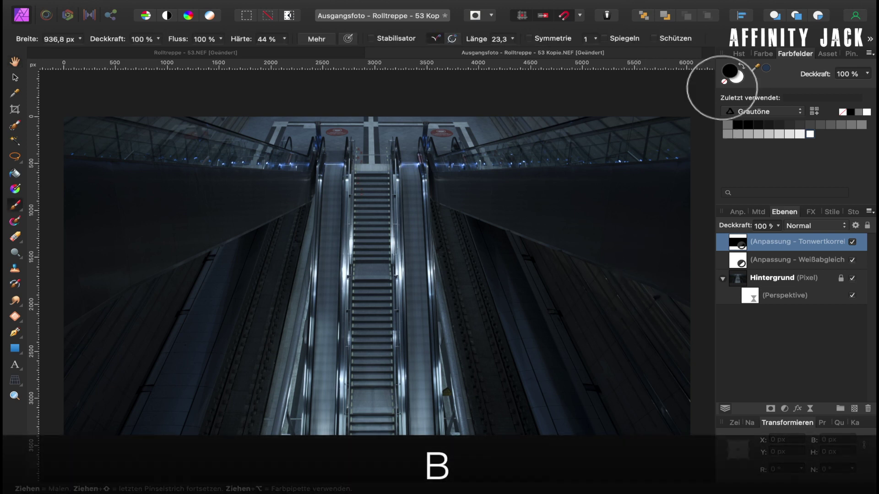
{"action": "key", "text": "x"}
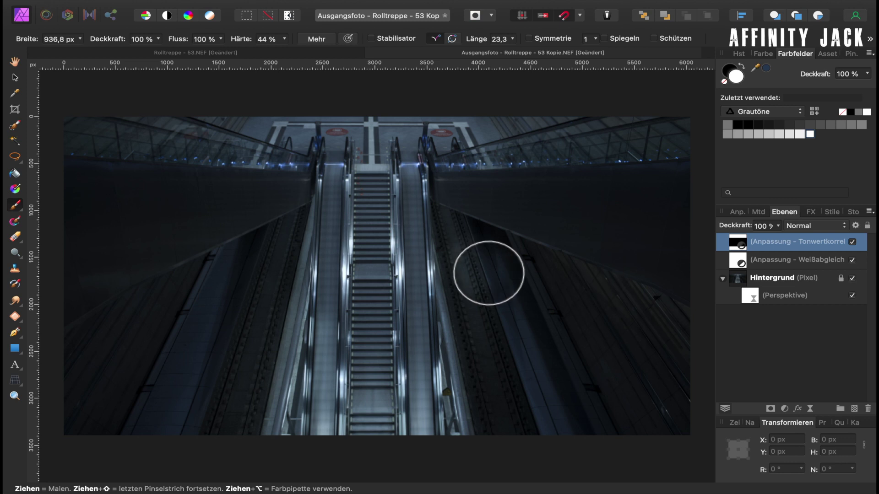
{"action": "mouse_move", "coordinate": [479, 259]}
{"action": "left_mouse_down"}
{"action": "mouse_move", "coordinate": [677, 433]}
{"action": "mouse_move", "coordinate": [526, 427]}
{"action": "mouse_move", "coordinate": [494, 345]}
{"action": "mouse_move", "coordinate": [593, 406]}
{"action": "mouse_move", "coordinate": [598, 353]}
{"action": "mouse_move", "coordinate": [549, 379]}
{"action": "mouse_move", "coordinate": [523, 325]}
{"action": "left_mouse_up"}
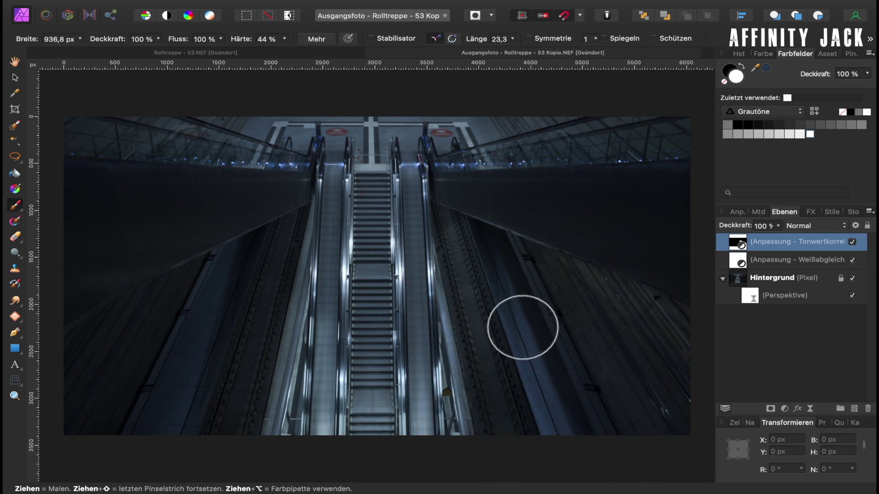
{"action": "mouse_move", "coordinate": [280, 268]}
{"action": "left_mouse_down"}
{"action": "mouse_move", "coordinate": [112, 365]}
{"action": "mouse_move", "coordinate": [192, 319]}
{"action": "mouse_move", "coordinate": [128, 412]}
{"action": "mouse_move", "coordinate": [215, 373]}
{"action": "mouse_move", "coordinate": [233, 383]}
{"action": "mouse_move", "coordinate": [166, 432]}
{"action": "mouse_move", "coordinate": [246, 286]}
{"action": "mouse_move", "coordinate": [245, 353]}
{"action": "mouse_move", "coordinate": [271, 270]}
{"action": "mouse_move", "coordinate": [232, 437]}
{"action": "mouse_move", "coordinate": [247, 320]}
{"action": "mouse_move", "coordinate": [231, 314]}
{"action": "left_mouse_up"}
{"action": "mouse_move", "coordinate": [276, 228]}
{"action": "left_mouse_down"}
{"action": "mouse_move", "coordinate": [289, 224]}
{"action": "mouse_move", "coordinate": [296, 233]}
{"action": "left_mouse_up"}
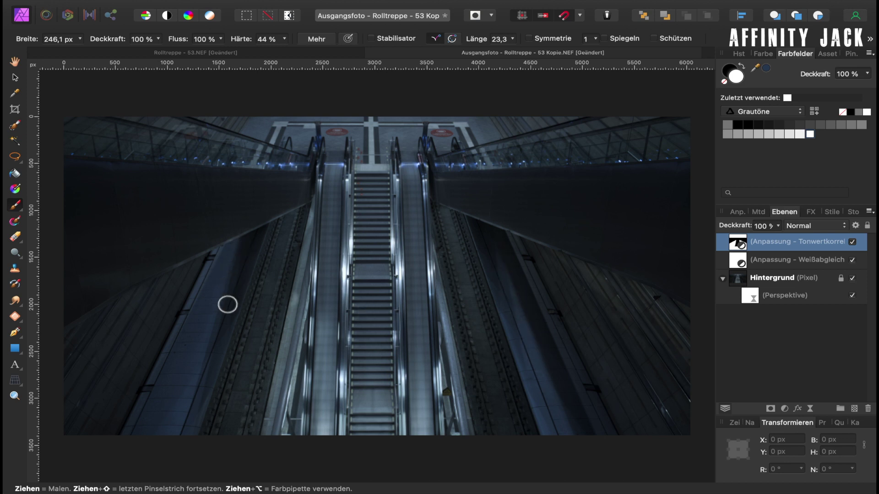
Add an HSL adjustment with saturation shift raised to 7 %.
{"action": "left_click", "coordinate": [783, 408]}
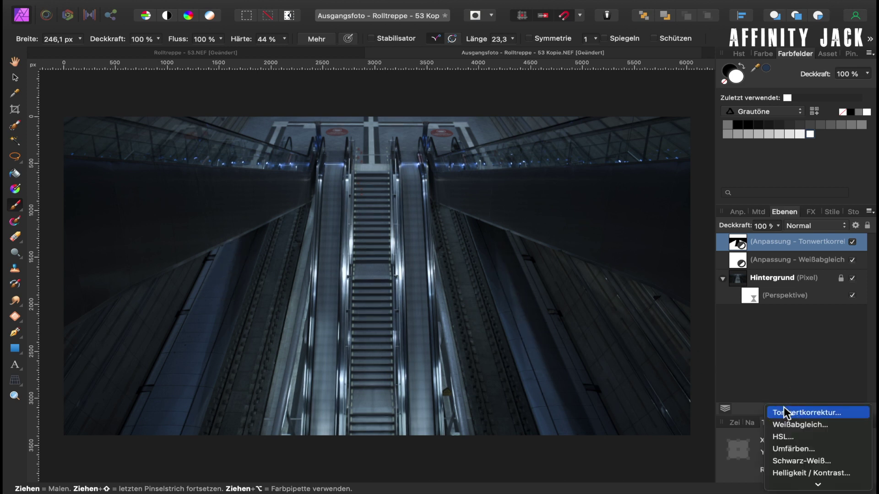
{"action": "left_click", "coordinate": [789, 434]}
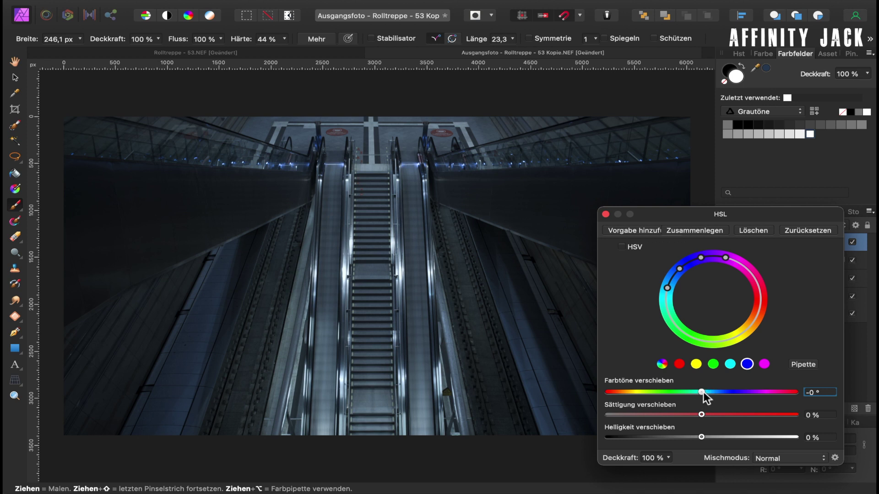
{"action": "left_click_drag", "start_coordinate": [701, 415], "coordinate": [731, 416]}
{"action": "left_click", "coordinate": [605, 214]}
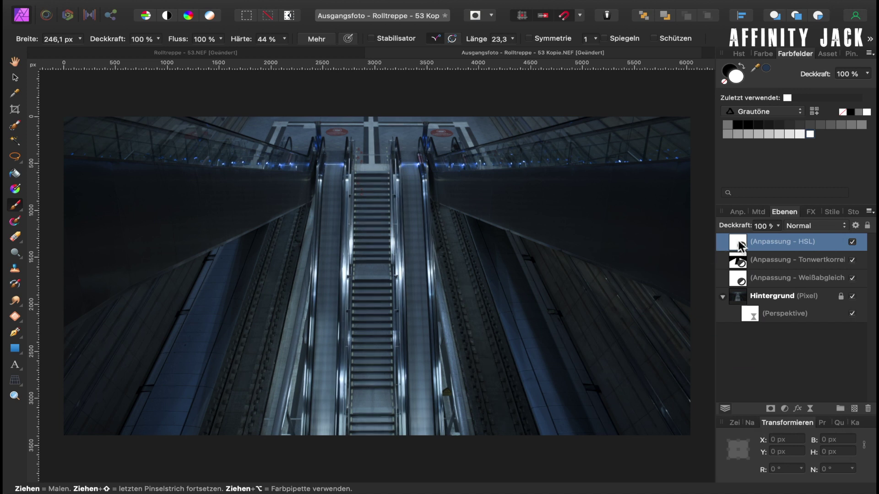
Invert the HSL mask and paint it back onto the lower-left area and upper-left railing lights.
{"action": "key", "text": "super+i"}
{"action": "key", "text": "b"}
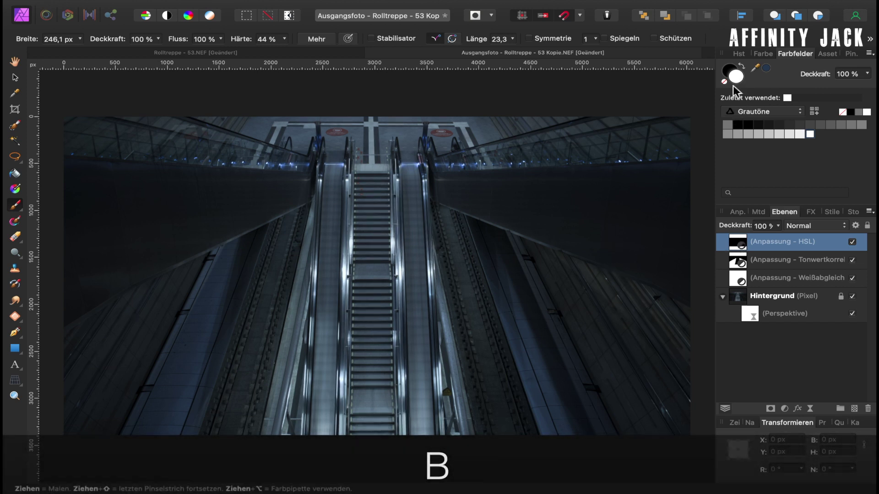
{"action": "mouse_move", "coordinate": [518, 289]}
{"action": "left_mouse_down"}
{"action": "mouse_move", "coordinate": [545, 289]}
{"action": "mouse_move", "coordinate": [524, 289]}
{"action": "left_mouse_up"}
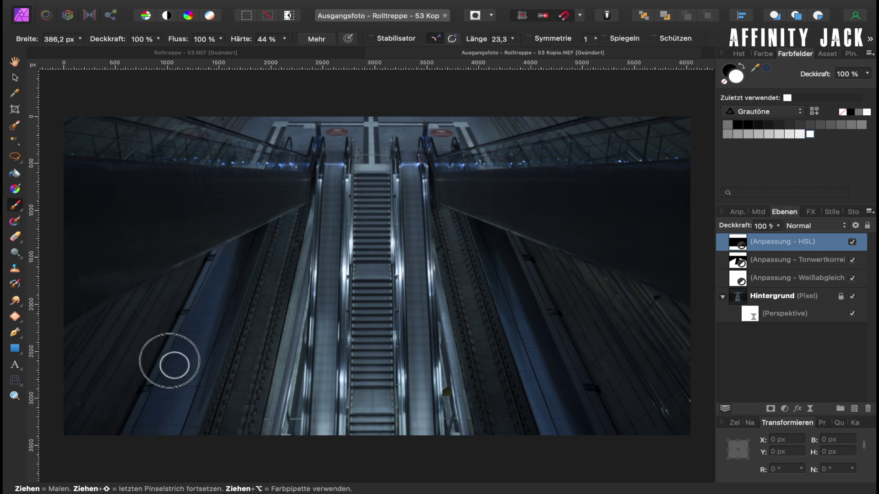
{"action": "mouse_move", "coordinate": [200, 355]}
{"action": "left_mouse_down"}
{"action": "mouse_move", "coordinate": [226, 285]}
{"action": "mouse_move", "coordinate": [238, 277]}
{"action": "mouse_move", "coordinate": [191, 419]}
{"action": "left_mouse_up"}
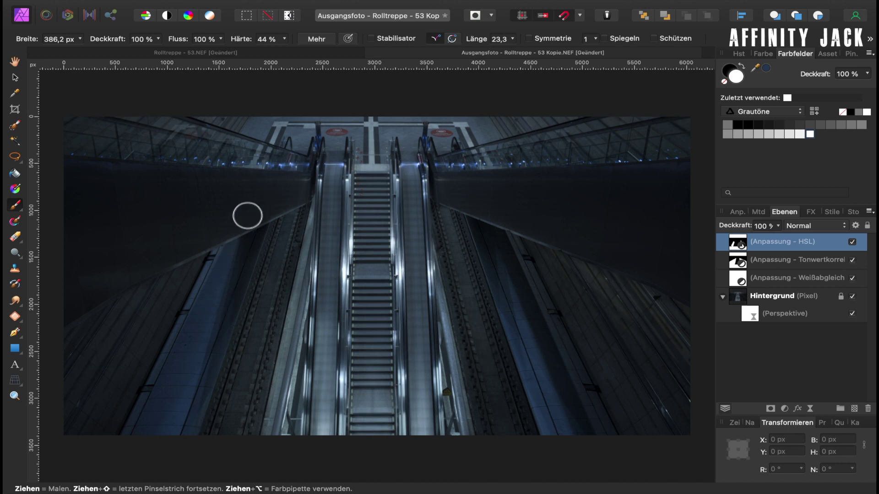
{"action": "mouse_move", "coordinate": [247, 168]}
{"action": "left_mouse_down"}
{"action": "mouse_move", "coordinate": [304, 166]}
{"action": "mouse_move", "coordinate": [316, 149]}
{"action": "mouse_move", "coordinate": [310, 177]}
{"action": "left_mouse_up"}
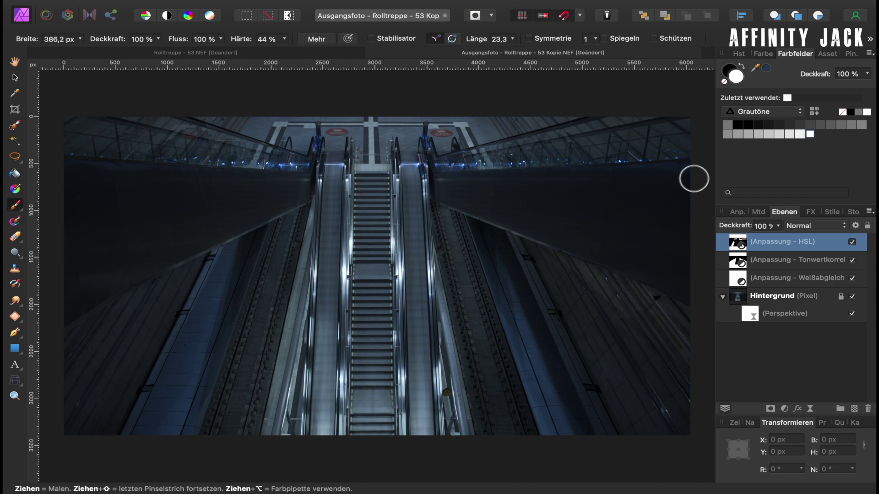
Add a Curves adjustment with mid, shadow and highlight points forming a gentle S-curve.
{"action": "left_click", "coordinate": [785, 411]}
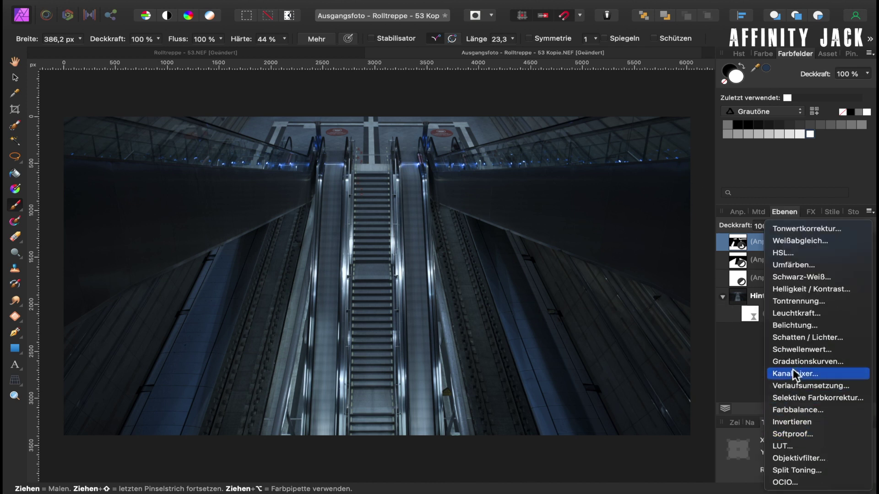
{"action": "left_click", "coordinate": [792, 362]}
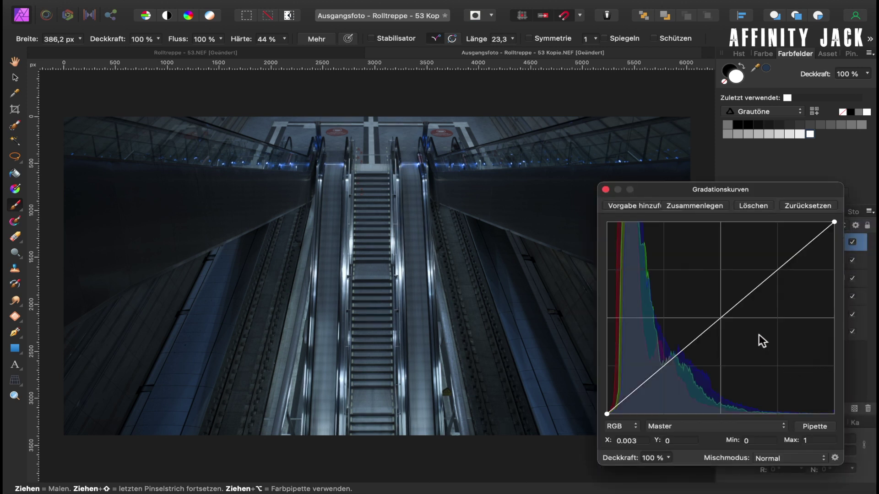
{"action": "left_click", "coordinate": [722, 317]}
{"action": "left_click", "coordinate": [664, 365]}
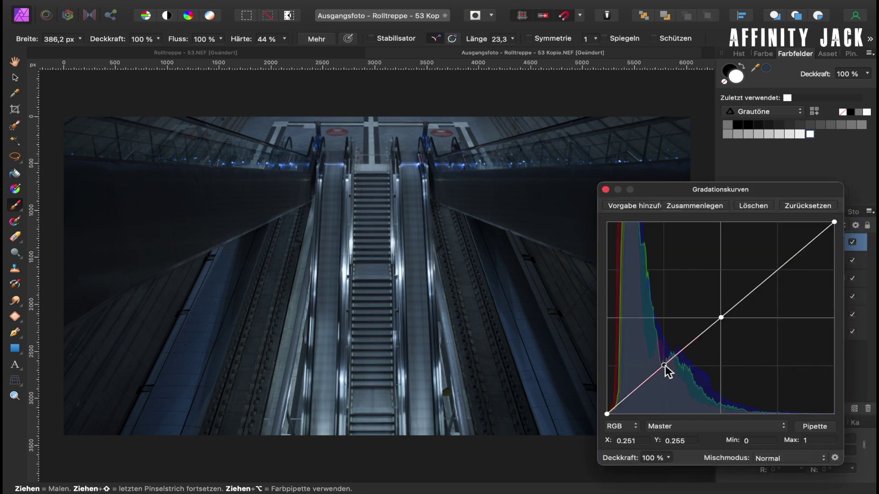
{"action": "left_click", "coordinate": [780, 271]}
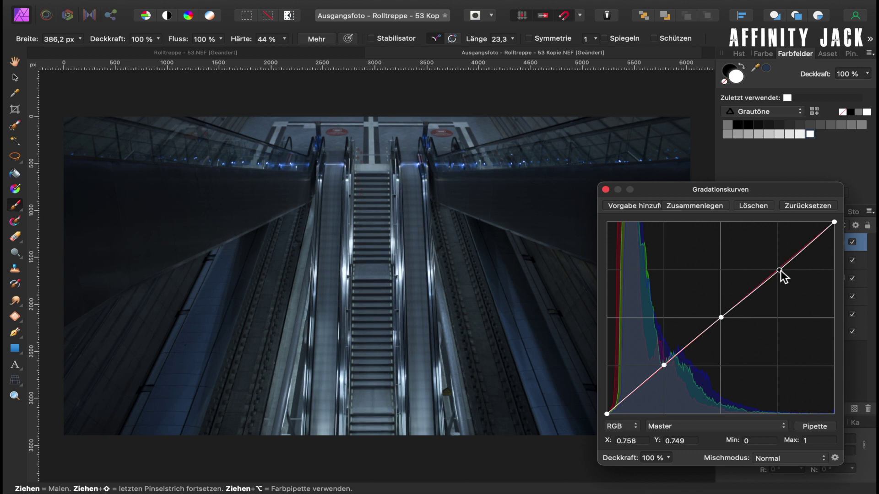
{"action": "left_click_drag", "start_coordinate": [665, 365], "coordinate": [664, 374]}
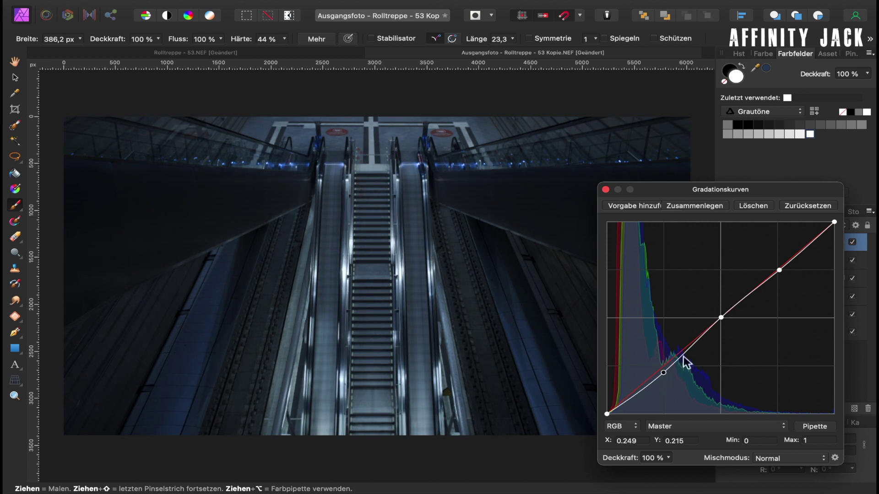
{"action": "left_click_drag", "start_coordinate": [780, 271], "coordinate": [780, 265]}
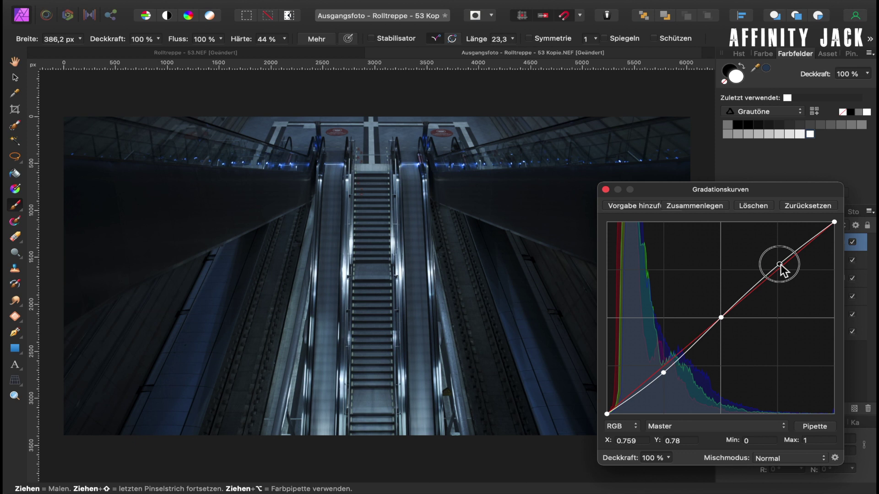
{"action": "left_click_drag", "start_coordinate": [664, 373], "coordinate": [665, 374]}
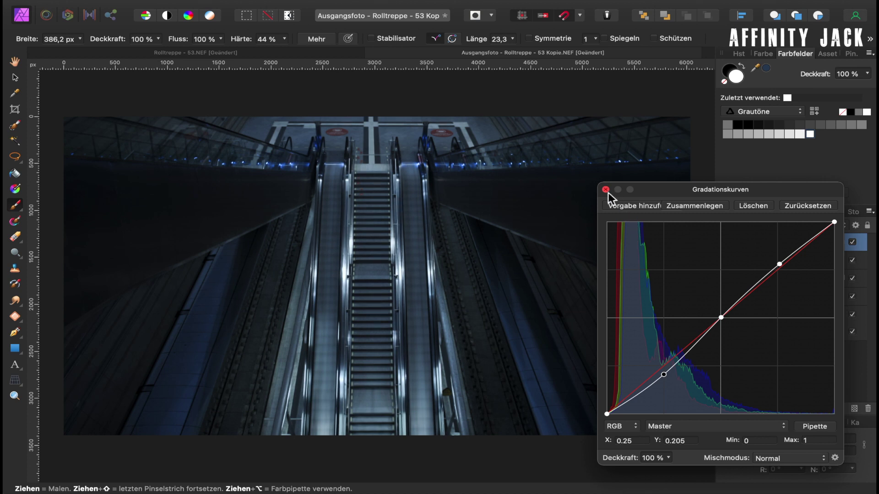
{"action": "left_click", "coordinate": [605, 189]}
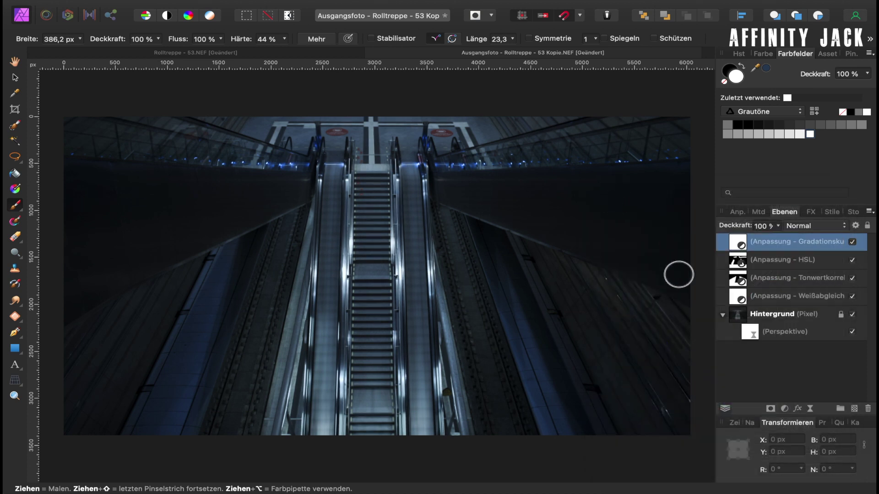
Add an Exposure adjustment nudged slightly upward to brighten the photo.
{"action": "left_click", "coordinate": [784, 408]}
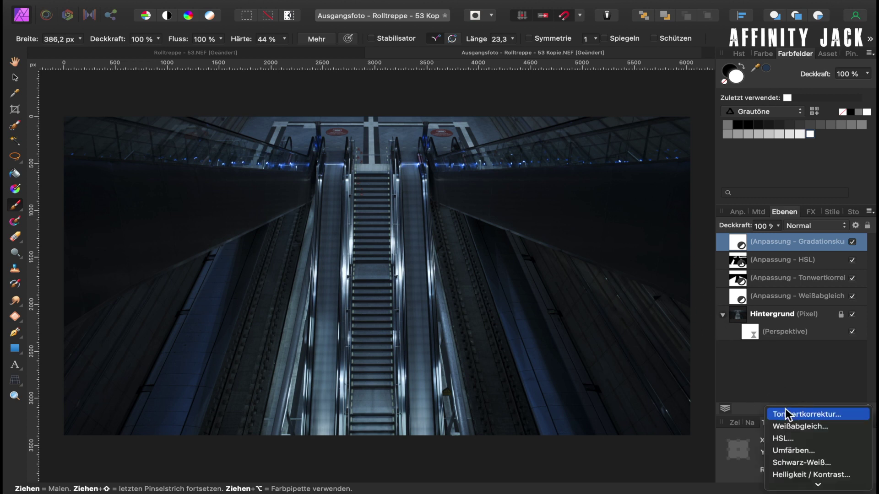
{"action": "scroll", "coordinate": [794, 442], "scroll_direction": "down", "scroll_amount": 5}
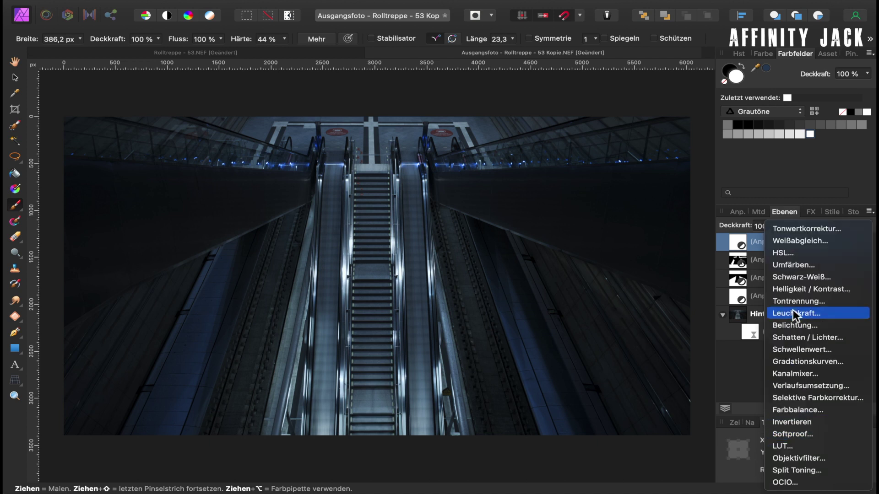
{"action": "left_click", "coordinate": [793, 324]}
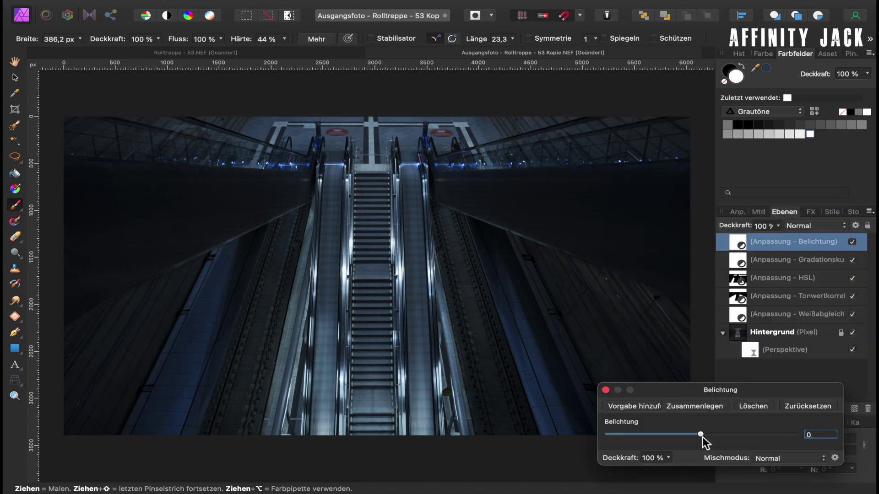
{"action": "left_click_drag", "start_coordinate": [702, 436], "coordinate": [704, 436]}
{"action": "left_click", "coordinate": [605, 390]}
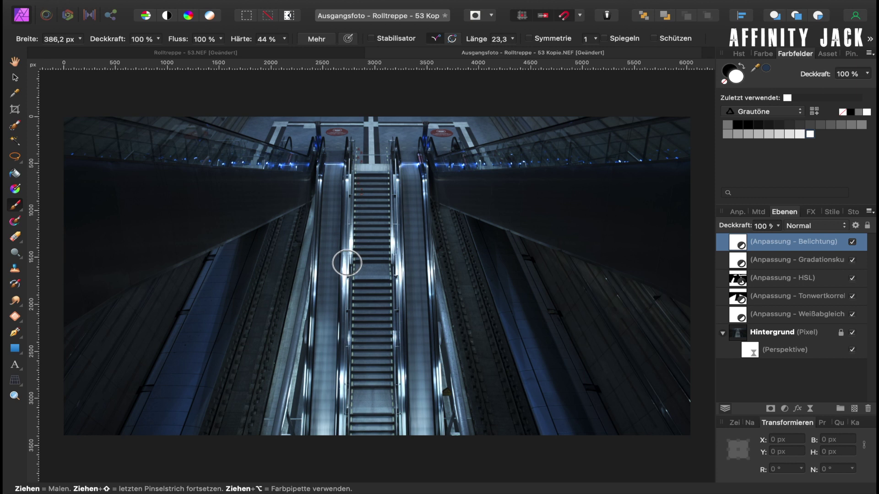
Merge Visible into a new pixel layer on top of the Exposure layer, then select the Dodge tool.
{"action": "right_click", "coordinate": [767, 236]}
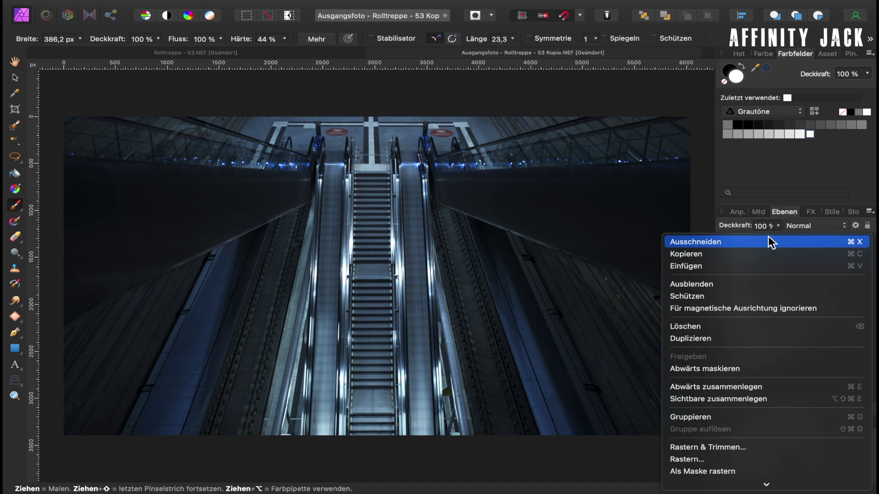
{"action": "left_click", "coordinate": [758, 397]}
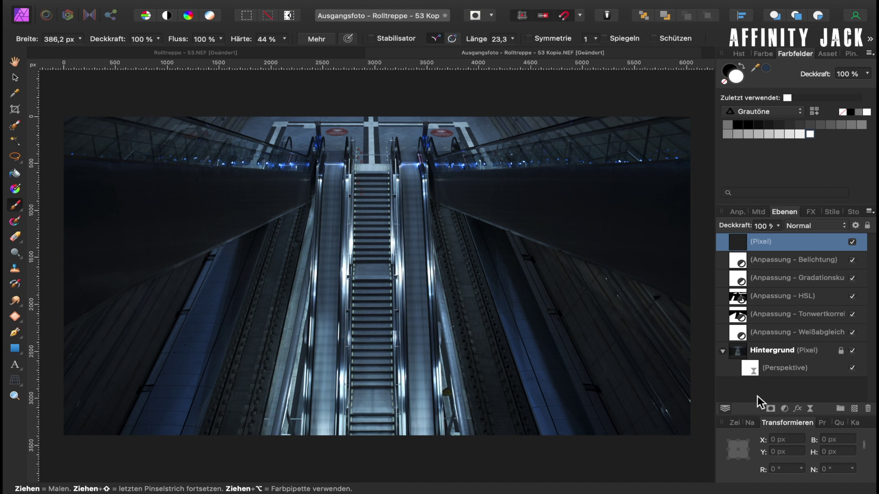
{"action": "left_click", "coordinate": [18, 254]}
Select the Dodge (Abwedeln) tool from the dodge/burn/sponge flyout to lighten the escalators.
{"action": "left_click", "coordinate": [22, 259]}
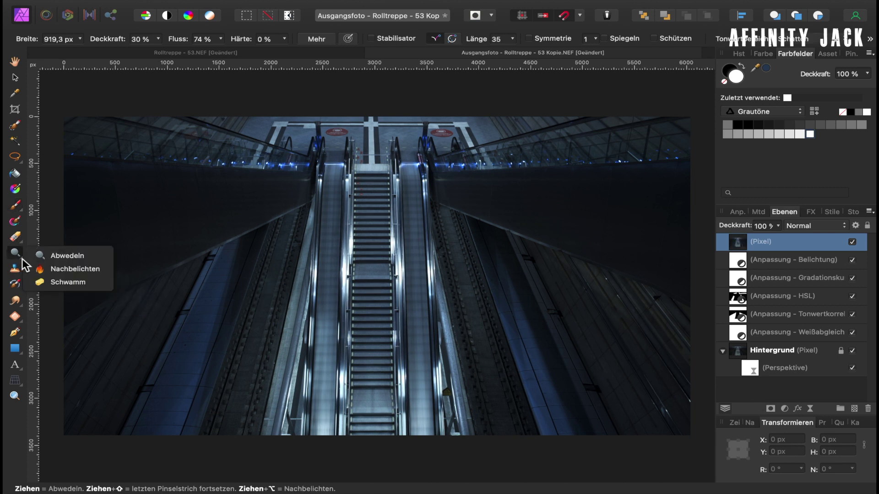
{"action": "left_click", "coordinate": [48, 257]}
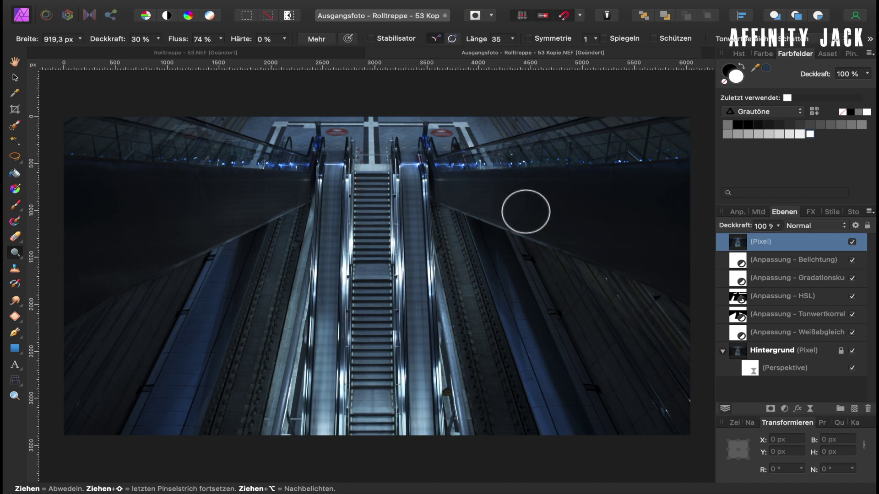
{"action": "left_click", "coordinate": [852, 242]}
{"action": "left_click", "coordinate": [852, 260]}
{"action": "left_click", "coordinate": [852, 277]}
{"action": "left_click", "coordinate": [852, 297]}
{"action": "left_click", "coordinate": [852, 314]}
{"action": "left_click", "coordinate": [852, 332]}
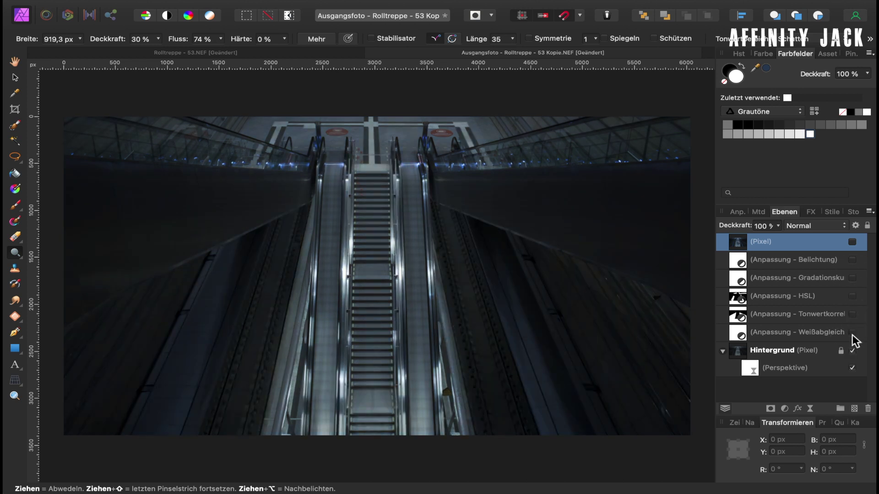
{"action": "left_click", "coordinate": [852, 368]}
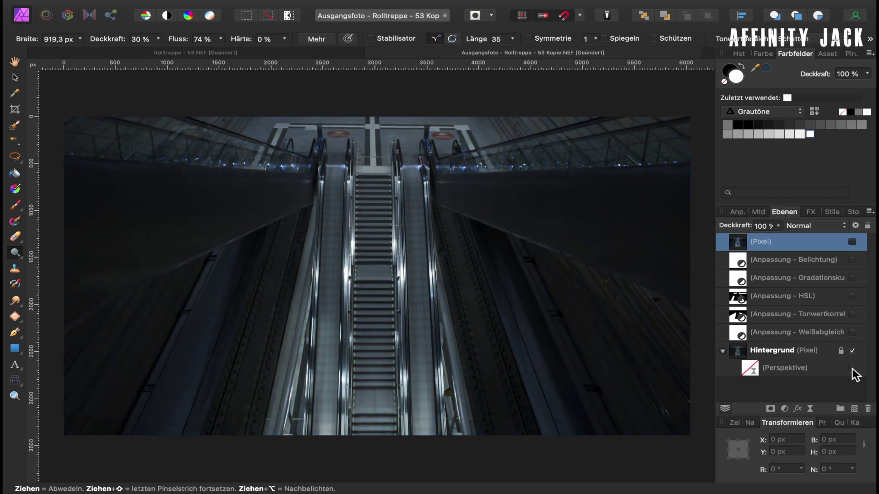
{"action": "left_click", "coordinate": [852, 368]}
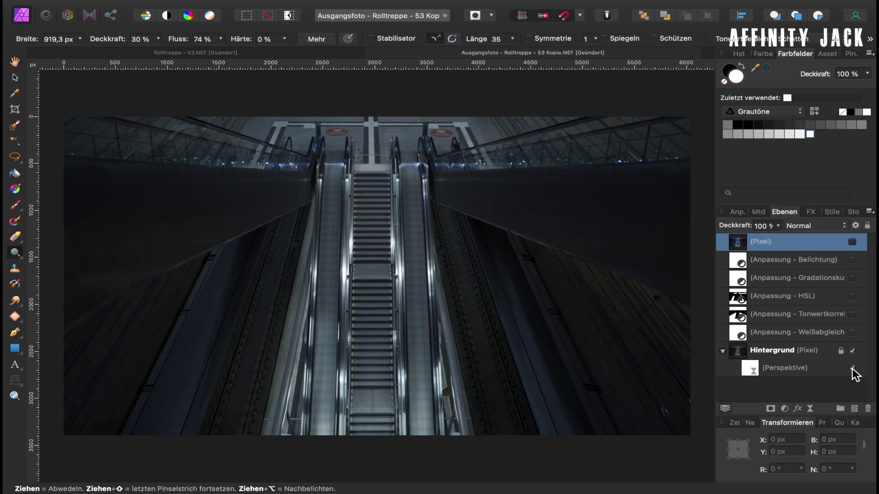
{"action": "left_click", "coordinate": [852, 333]}
{"action": "left_click", "coordinate": [853, 280]}
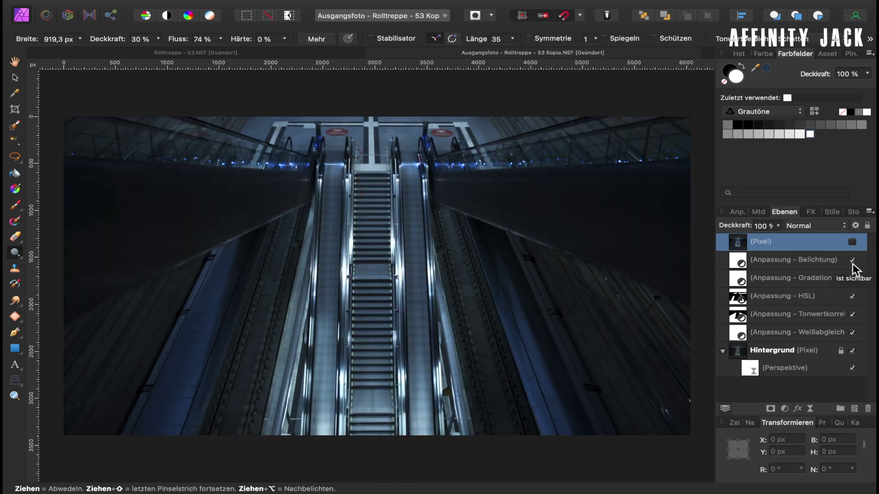
{"action": "left_click", "coordinate": [853, 242]}
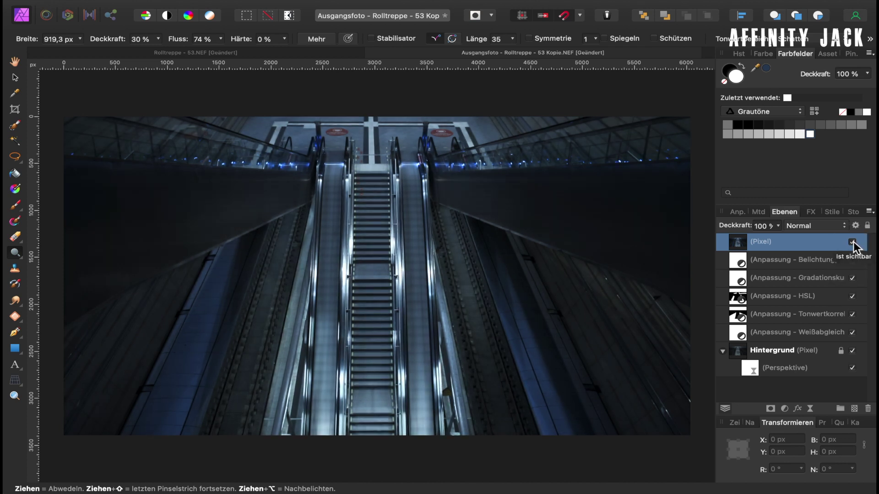